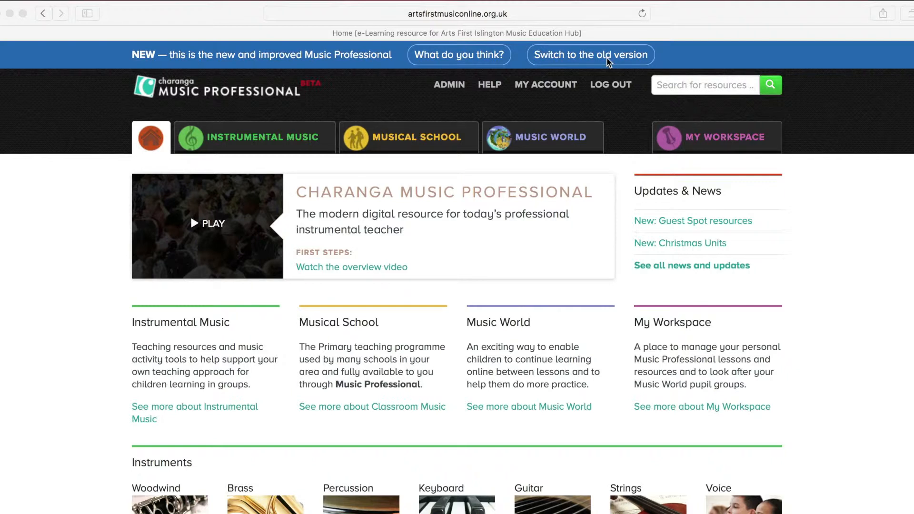
Step: Switch to the old version of Music Professional and open My Pupil Groups
{"action": "left_click", "coordinate": [607, 58]}
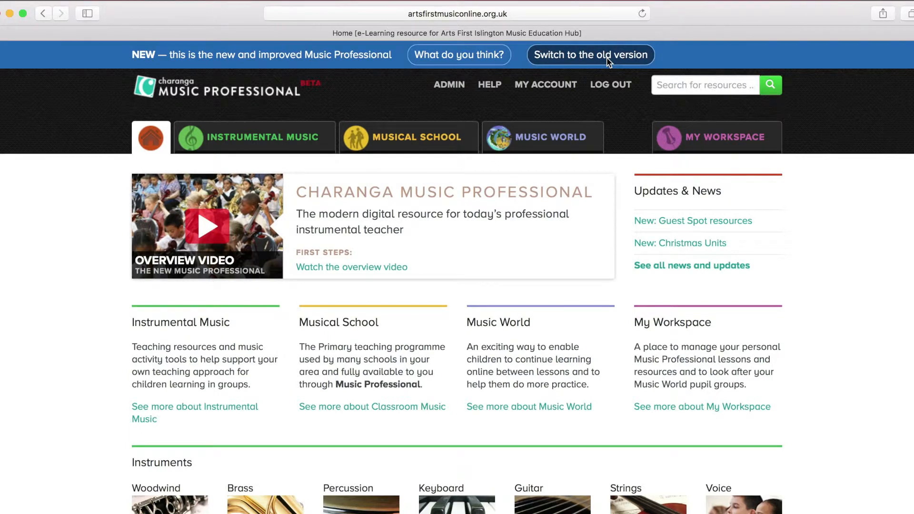
{"action": "left_click", "coordinate": [606, 57]}
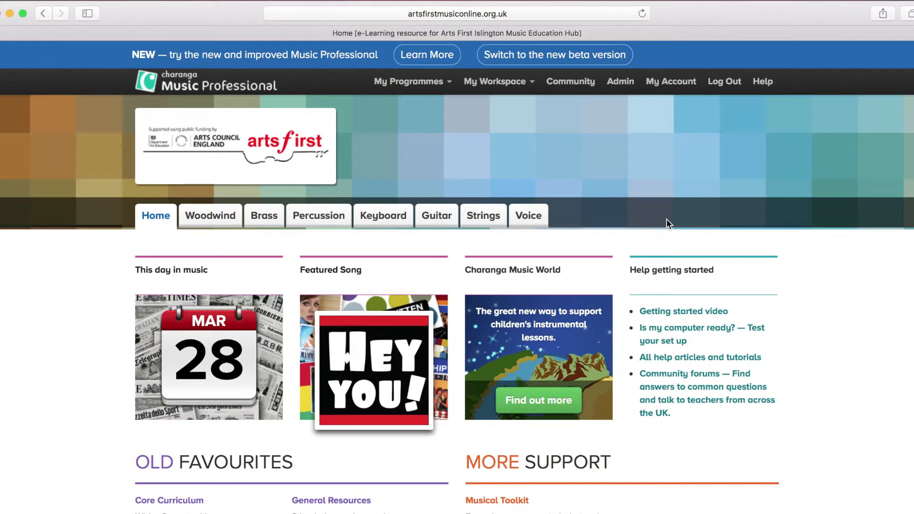
{"action": "left_click", "coordinate": [525, 89]}
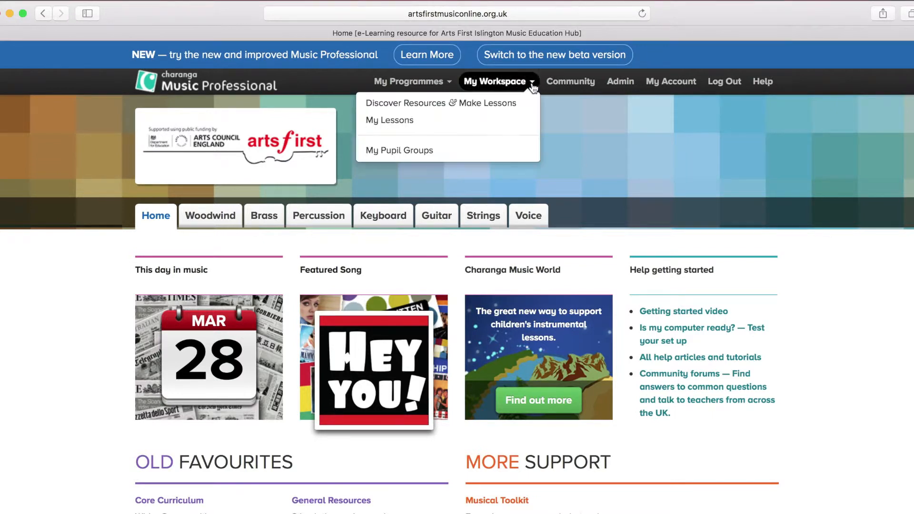
{"action": "left_click", "coordinate": [434, 152]}
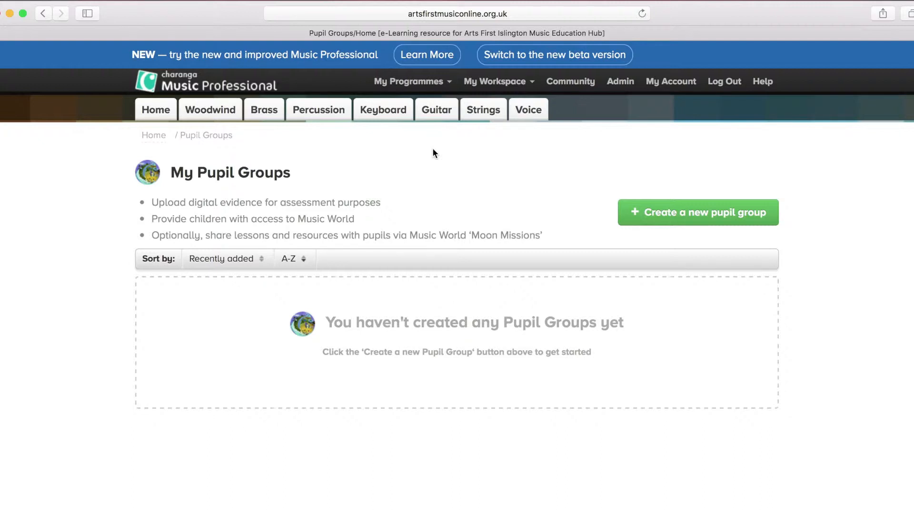
Step: Create a new pupil group named "Test Group"
{"action": "left_click", "coordinate": [674, 223]}
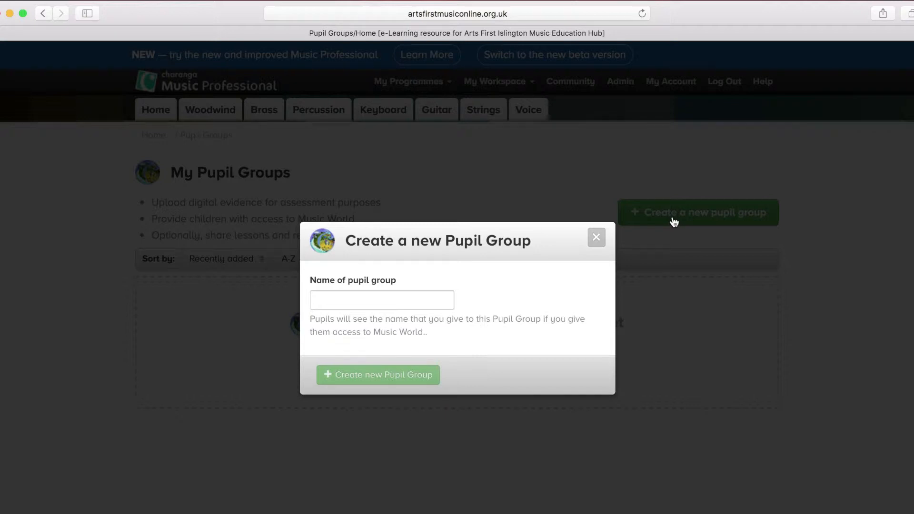
{"action": "left_click", "coordinate": [417, 299]}
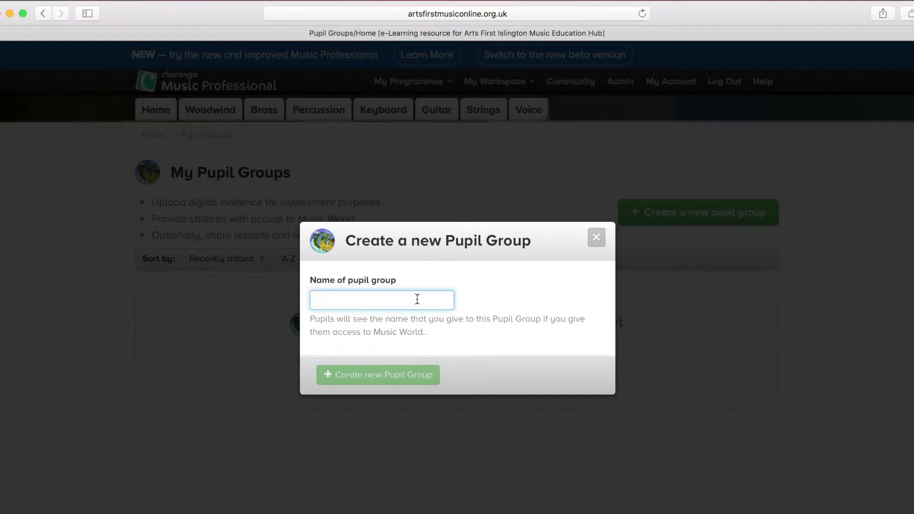
{"action": "type", "text": "Test G"}
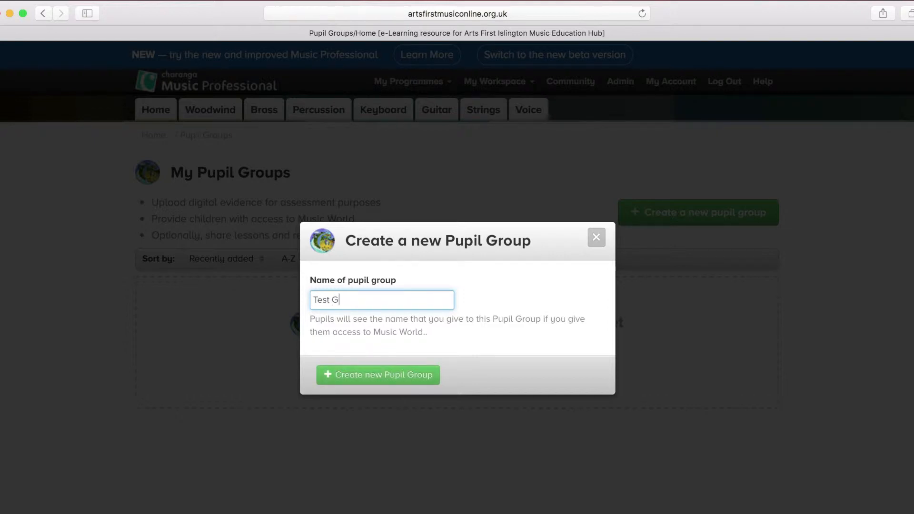
{"action": "type", "text": "roup"}
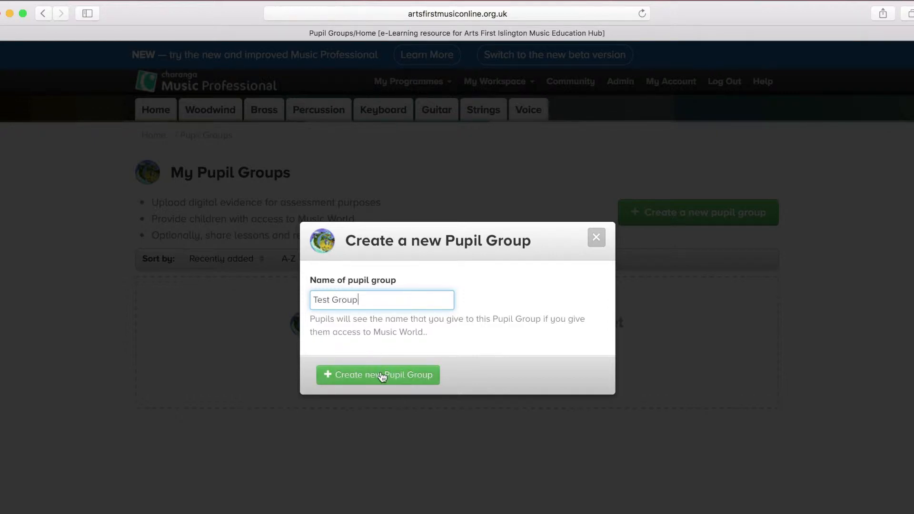
{"action": "left_click", "coordinate": [382, 376]}
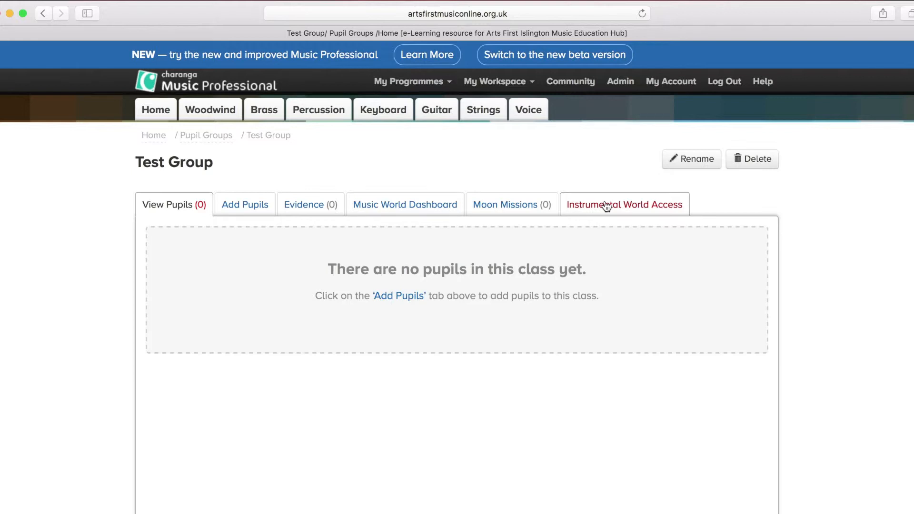
Step: Open the form for adding new pupils to Test Group
{"action": "left_click", "coordinate": [240, 214]}
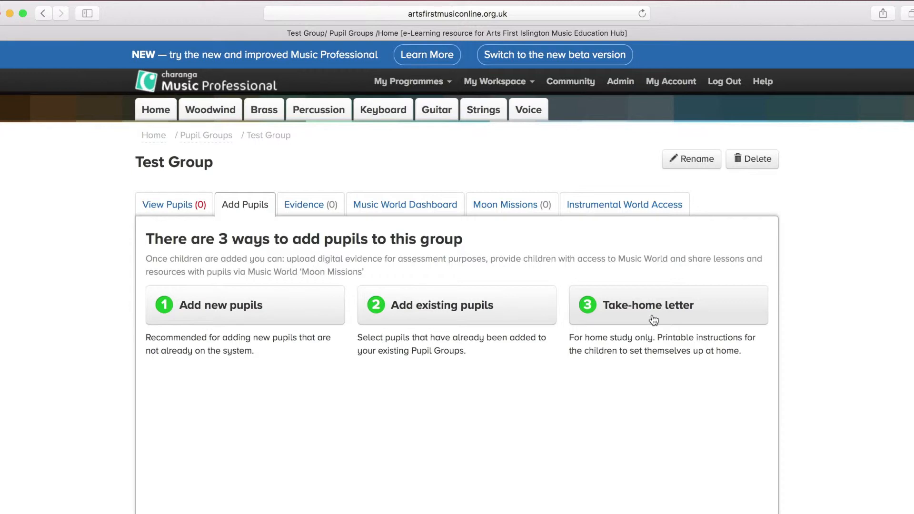
{"action": "left_click", "coordinate": [263, 310]}
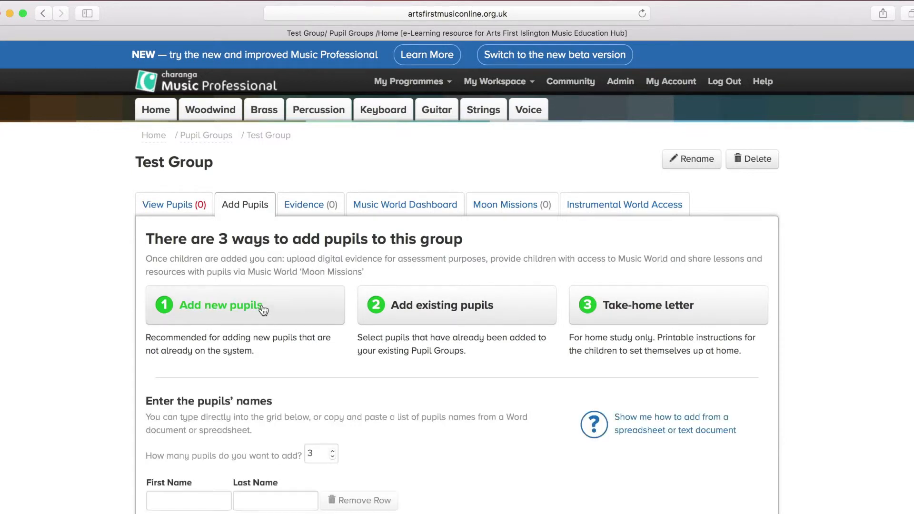
{"action": "scroll", "coordinate": [445, 453], "scroll_direction": "down", "scroll_amount": 3}
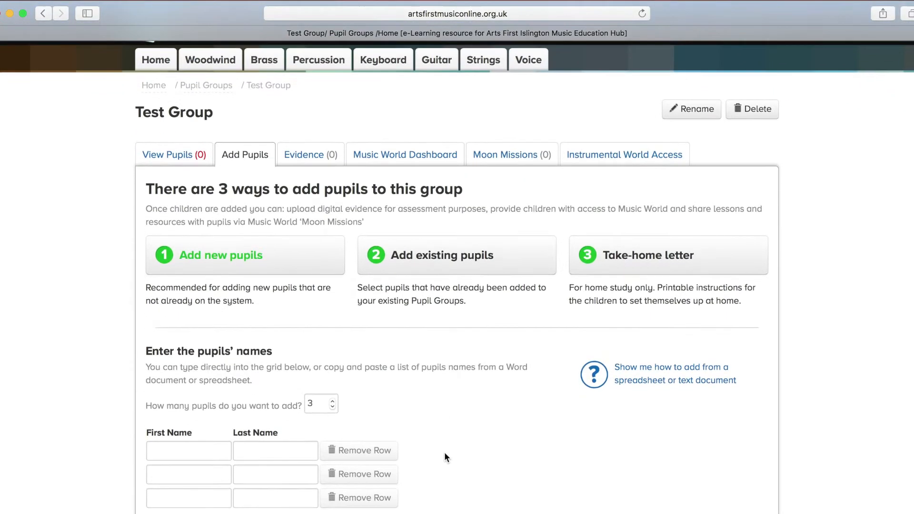
{"action": "scroll", "coordinate": [445, 454], "scroll_direction": "down", "scroll_amount": 1}
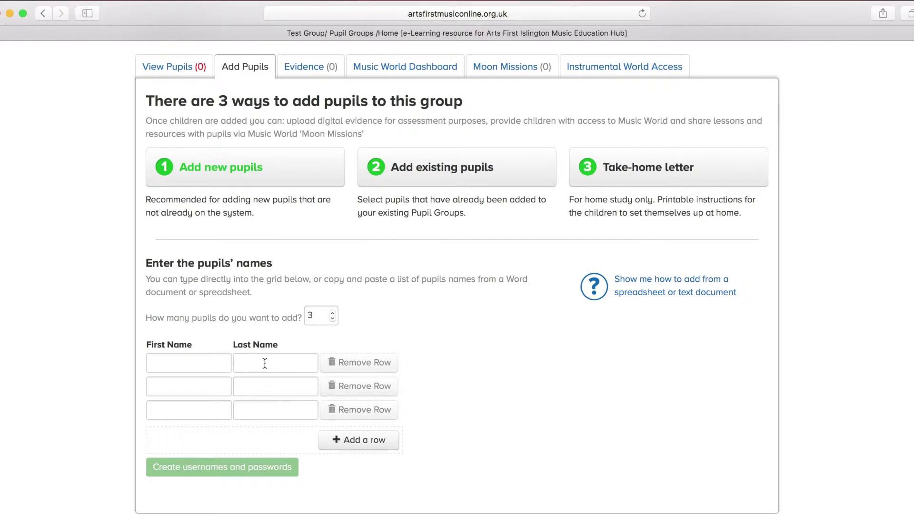
Step: Set the number of pupils to add to 30
{"action": "left_click", "coordinate": [332, 319]}
{"action": "left_click", "coordinate": [332, 311]}
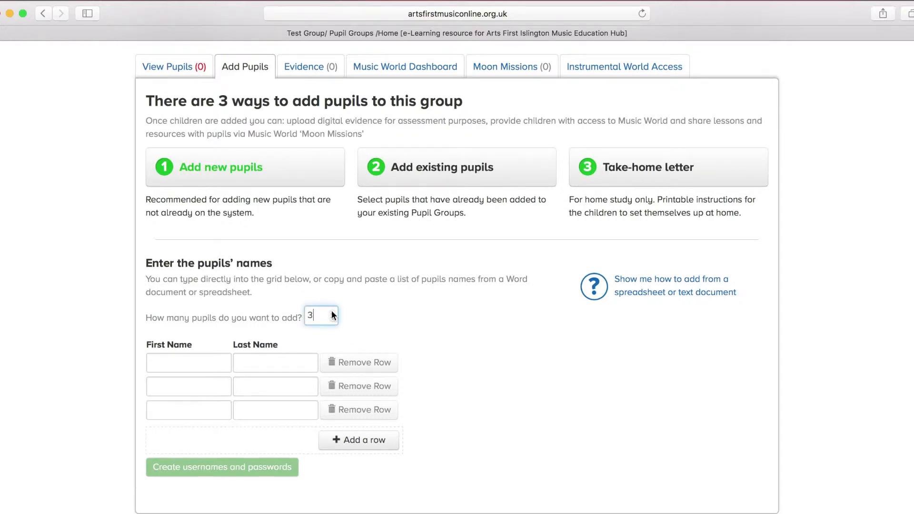
{"action": "left_click", "coordinate": [332, 312]}
{"action": "left_click", "coordinate": [333, 313]}
{"action": "left_click", "coordinate": [332, 312]}
{"action": "left_click", "coordinate": [333, 312]}
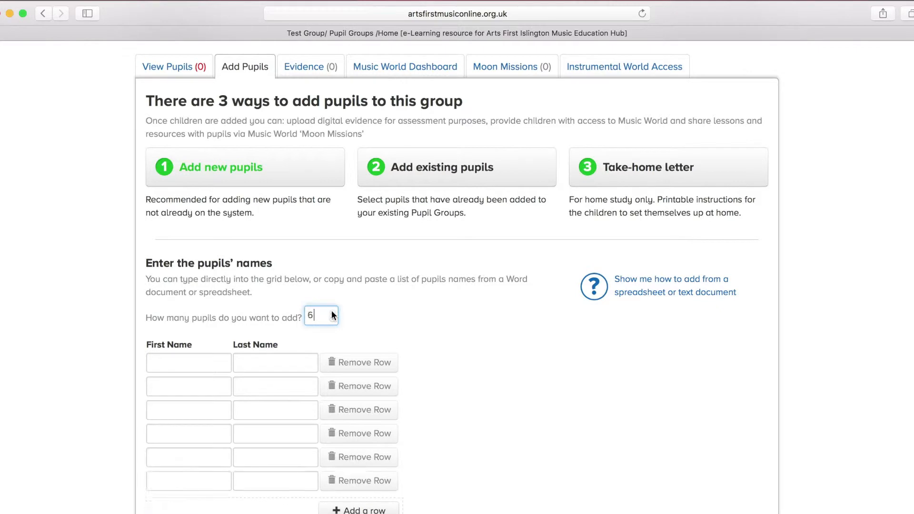
{"action": "left_click", "coordinate": [333, 313]}
{"action": "left_click", "coordinate": [332, 313]}
{"action": "left_click", "coordinate": [333, 312]}
{"action": "left_click", "coordinate": [332, 312]}
{"action": "left_click", "coordinate": [332, 313]}
{"action": "left_click", "coordinate": [333, 312]}
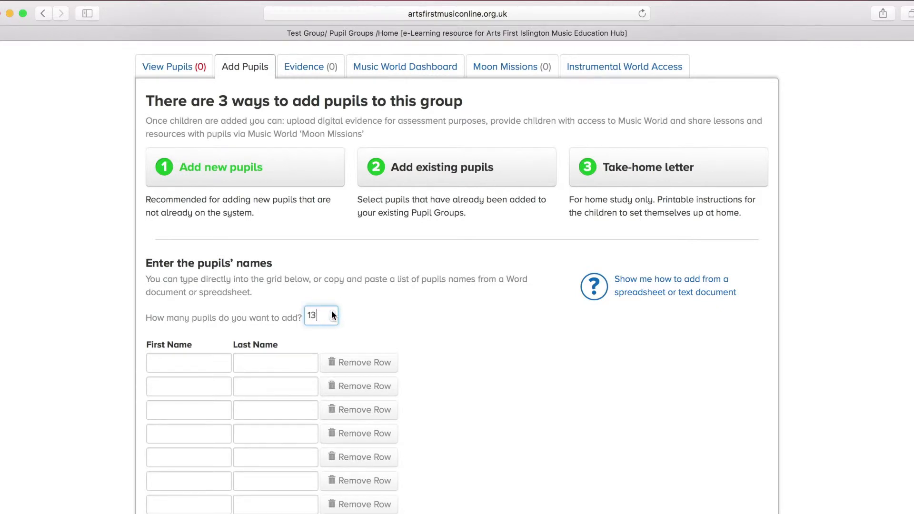
{"action": "left_click", "coordinate": [332, 312]}
{"action": "left_click", "coordinate": [333, 312]}
{"action": "left_click", "coordinate": [332, 313]}
{"action": "left_click", "coordinate": [333, 313]}
{"action": "left_click", "coordinate": [333, 312]}
{"action": "left_click", "coordinate": [332, 312]}
{"action": "left_click", "coordinate": [333, 313]}
{"action": "left_click", "coordinate": [332, 313]}
{"action": "left_click", "coordinate": [332, 313]}
{"action": "left_click", "coordinate": [333, 312]}
{"action": "left_click", "coordinate": [332, 312]}
{"action": "left_click", "coordinate": [332, 313]}
{"action": "left_click", "coordinate": [332, 312]}
{"action": "left_click", "coordinate": [332, 312]}
{"action": "left_click", "coordinate": [333, 312]}
{"action": "scroll", "coordinate": [424, 387], "scroll_direction": "down", "scroll_amount": 5}
{"action": "scroll", "coordinate": [423, 387], "scroll_direction": "down", "scroll_amount": 10}
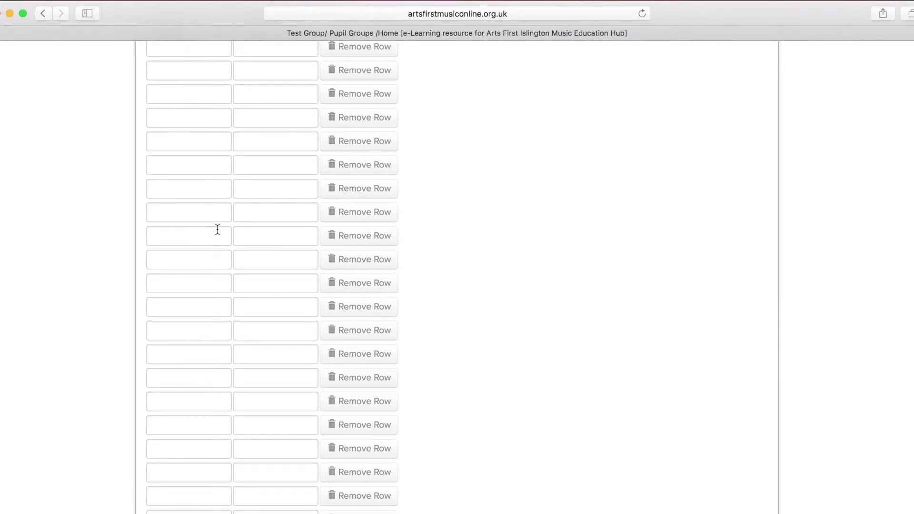
Step: Enter a sample pupil's first and last name in the first row of the names grid
{"action": "scroll", "coordinate": [217, 230], "scroll_direction": "up", "scroll_amount": 8}
{"action": "left_click", "coordinate": [208, 139]}
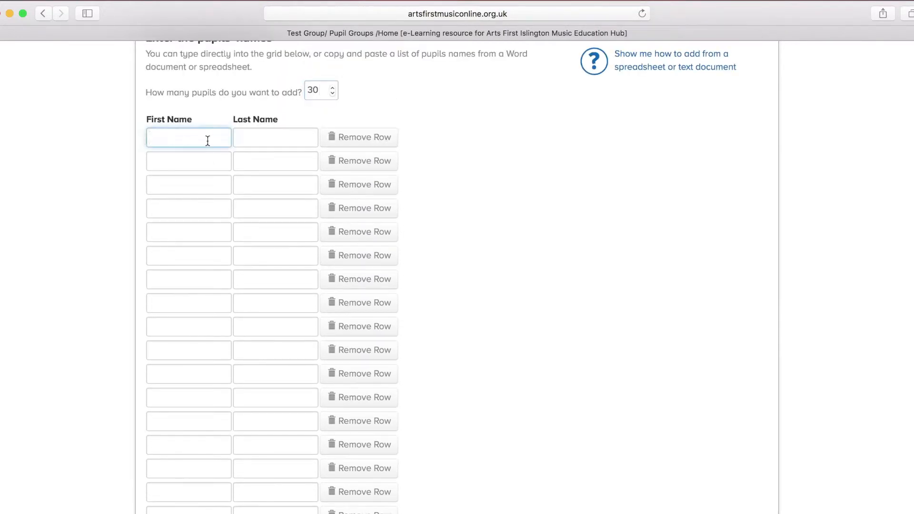
{"action": "type", "text": "Joe"}
{"action": "key", "text": "Tab"}
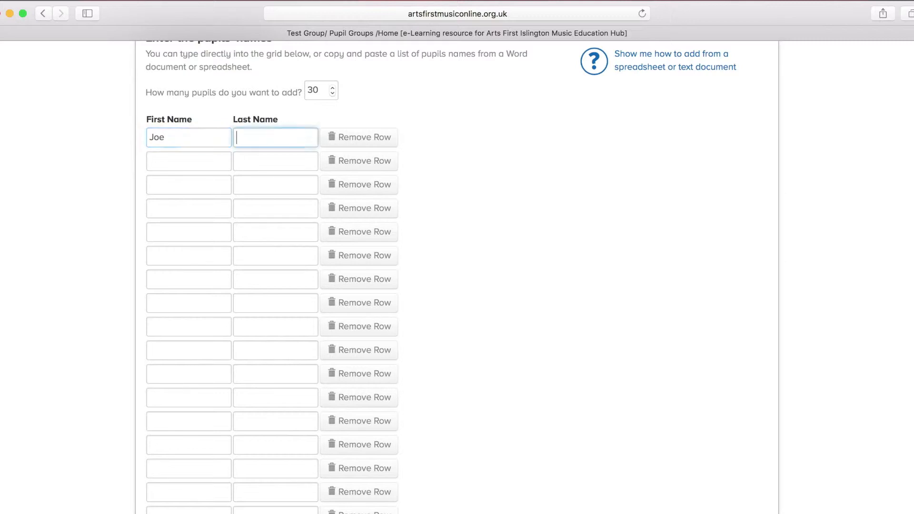
{"action": "type", "text": "Bloggs"}
{"action": "left_click", "coordinate": [173, 159]}
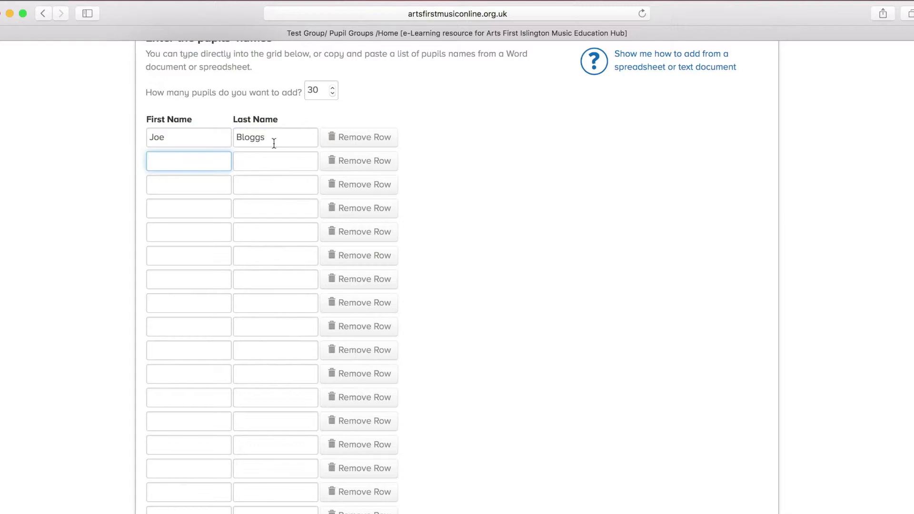
Step: Clear the sample first and last name from the first row
{"action": "left_click_drag", "start_coordinate": [275, 138], "coordinate": [231, 138]}
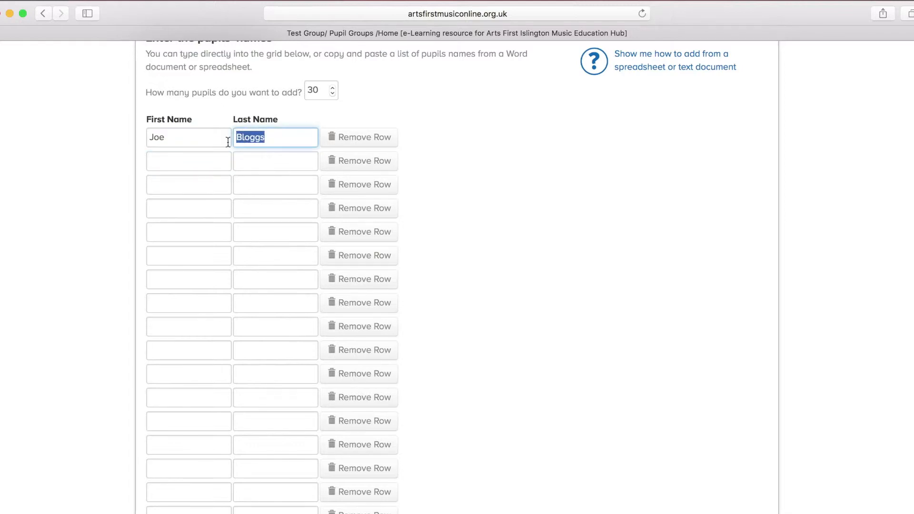
{"action": "key", "text": "BackSpace"}
{"action": "left_click", "coordinate": [202, 137]}
{"action": "key", "text": "BackSpace"}
{"action": "key", "text": "BackSpace"}
{"action": "key", "text": "BackSpace"}
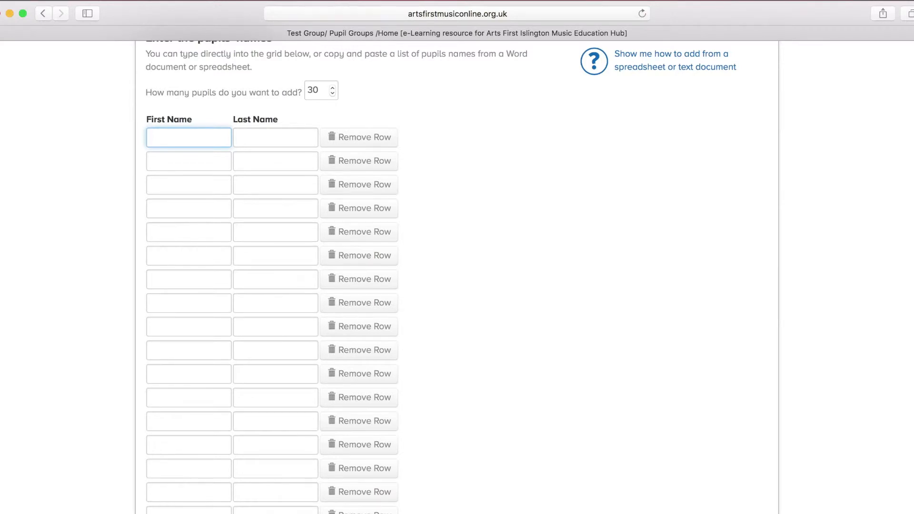
Step: Switch to the Word document Class List 4W, copy all the pupil names below the heading, and return to the browser
{"action": "left_click", "coordinate": [865, 513]}
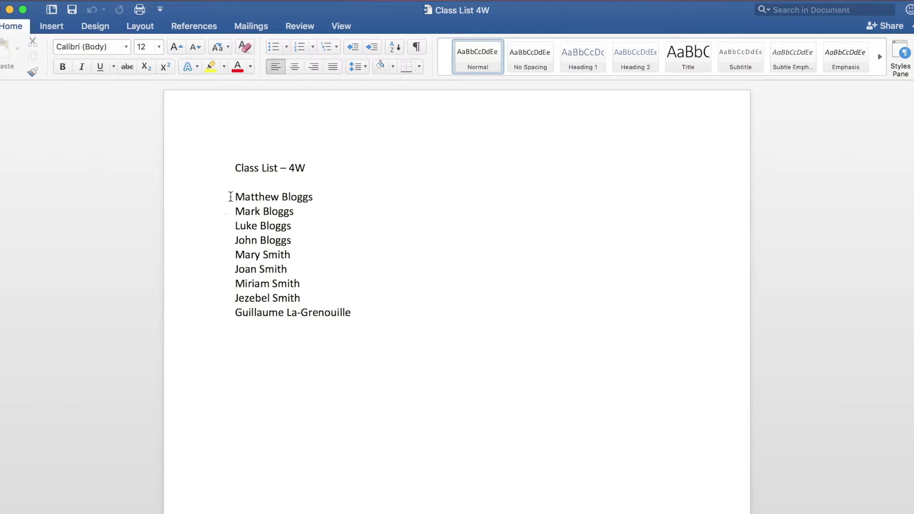
{"action": "left_click_drag", "start_coordinate": [235, 197], "coordinate": [350, 313]}
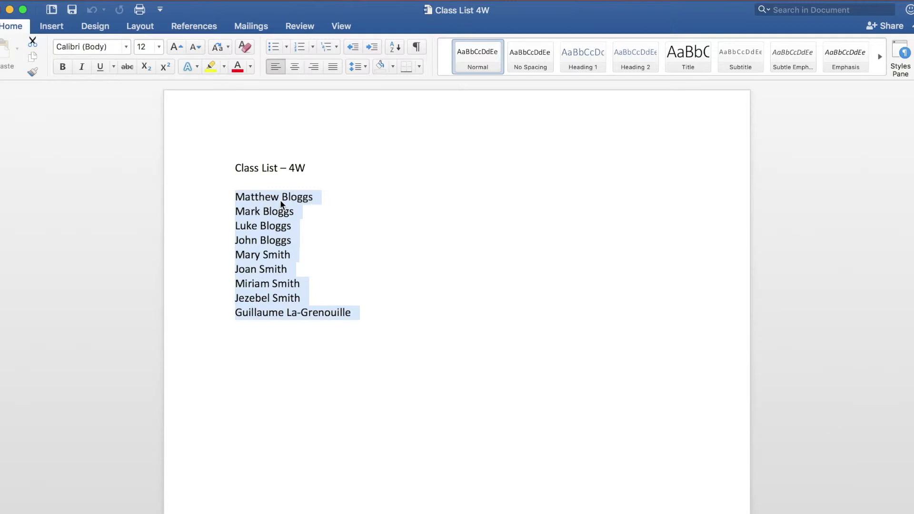
{"action": "left_click", "coordinate": [98, 6]}
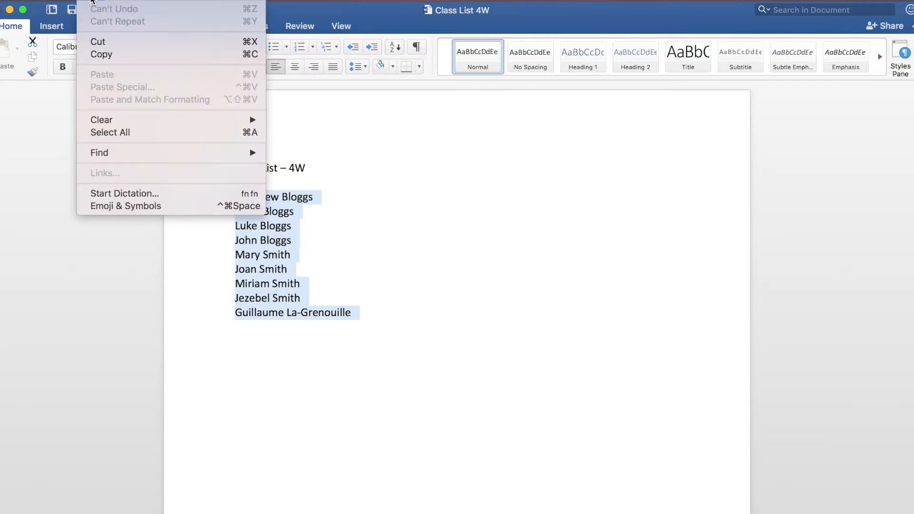
{"action": "left_click", "coordinate": [119, 57]}
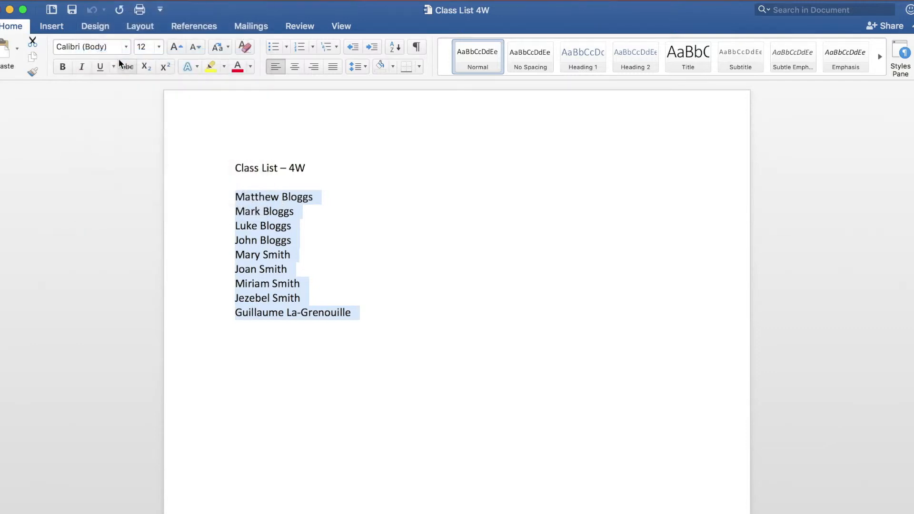
{"action": "left_click", "coordinate": [10, 9]}
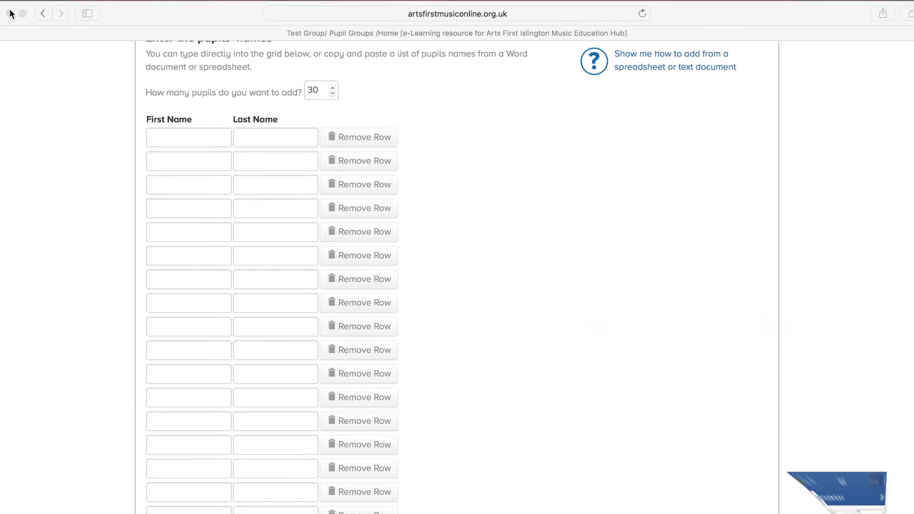
Step: Paste the copied class list into the names grid from the first row and create the pupils' usernames and passwords
{"action": "left_click", "coordinate": [180, 137]}
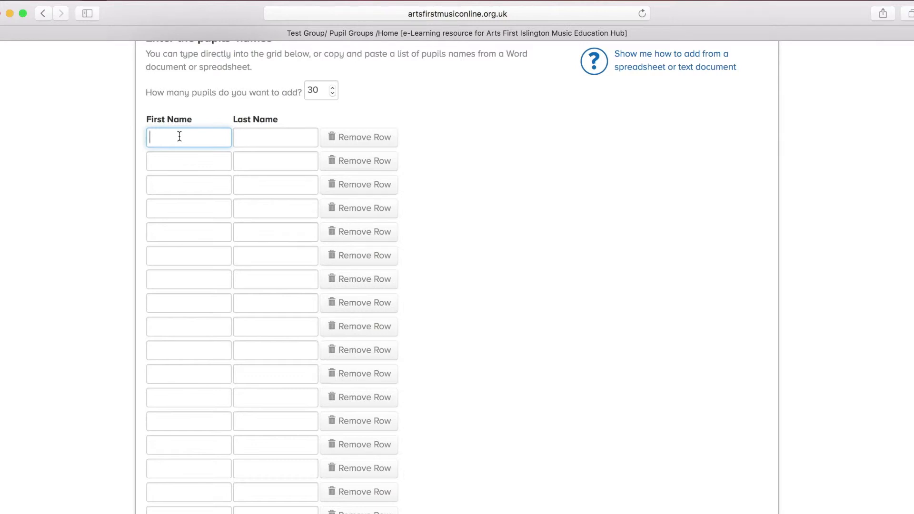
{"action": "key", "text": "super+v"}
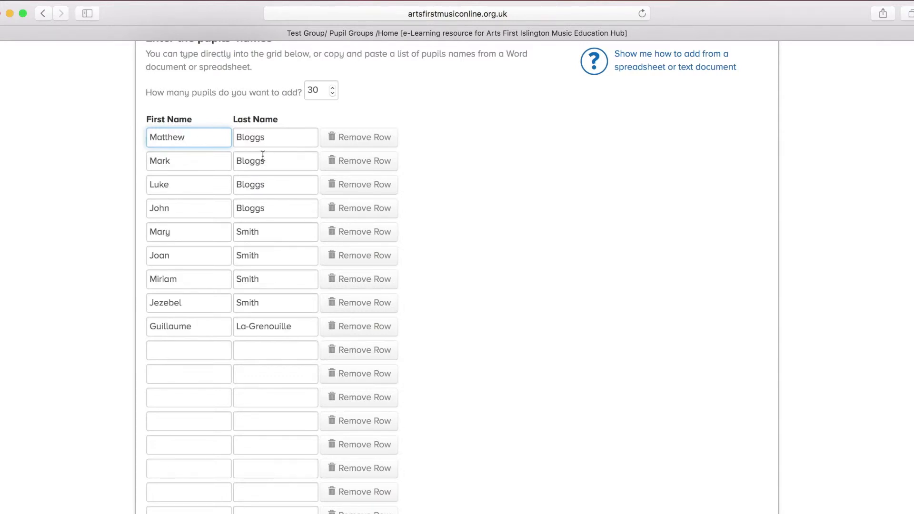
{"action": "scroll", "coordinate": [510, 339], "scroll_direction": "down", "scroll_amount": 3}
{"action": "scroll", "coordinate": [509, 339], "scroll_direction": "down", "scroll_amount": 3}
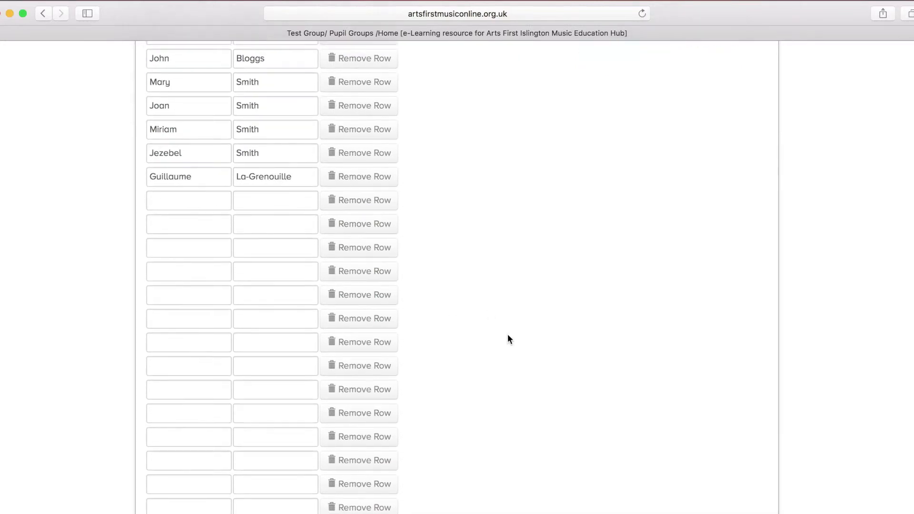
{"action": "scroll", "coordinate": [510, 339], "scroll_direction": "up", "scroll_amount": 3}
{"action": "scroll", "coordinate": [509, 339], "scroll_direction": "down", "scroll_amount": 5}
{"action": "scroll", "coordinate": [509, 339], "scroll_direction": "down", "scroll_amount": 5}
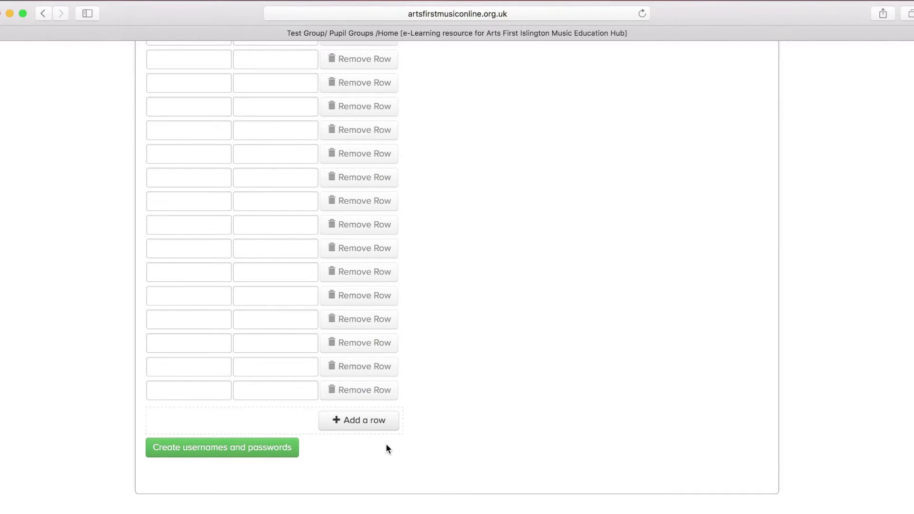
{"action": "scroll", "coordinate": [386, 444], "scroll_direction": "down", "scroll_amount": 1}
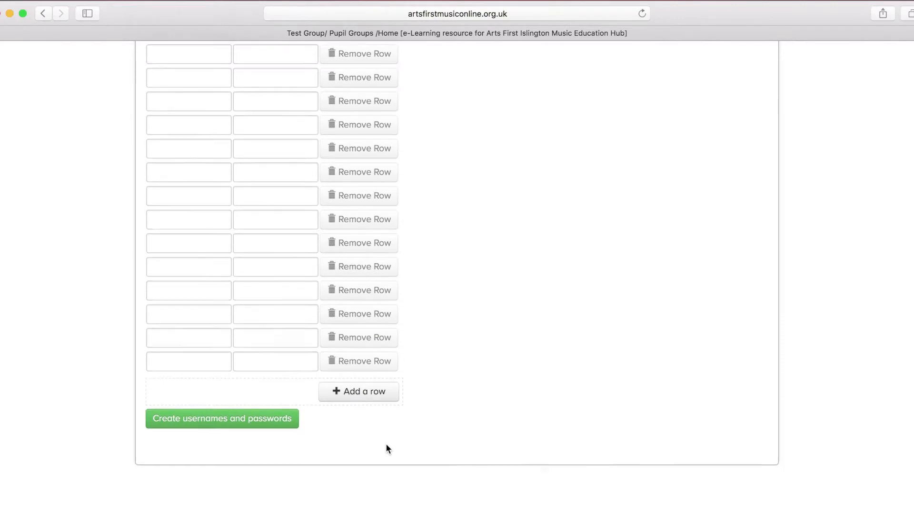
{"action": "left_click", "coordinate": [233, 426]}
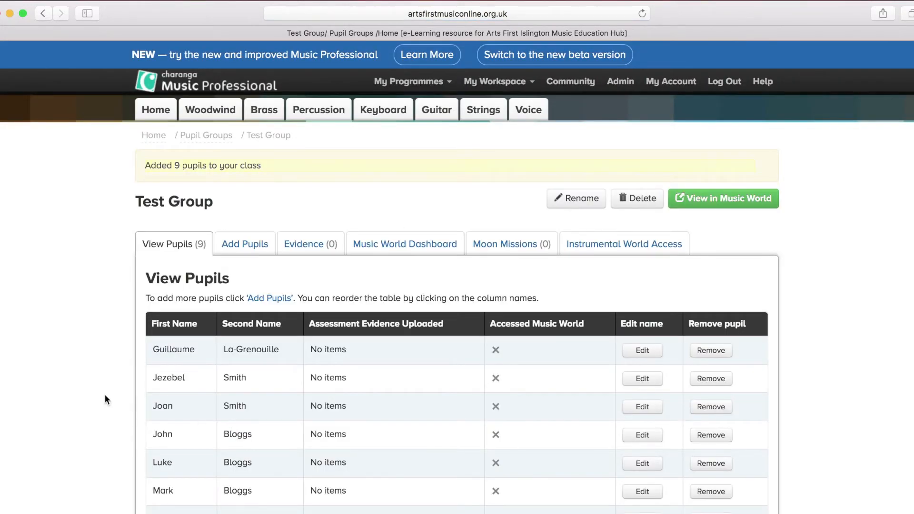
Step: Review the added pupils and open the Music World Dashboard for Test Group
{"action": "scroll", "coordinate": [105, 395], "scroll_direction": "down", "scroll_amount": 5}
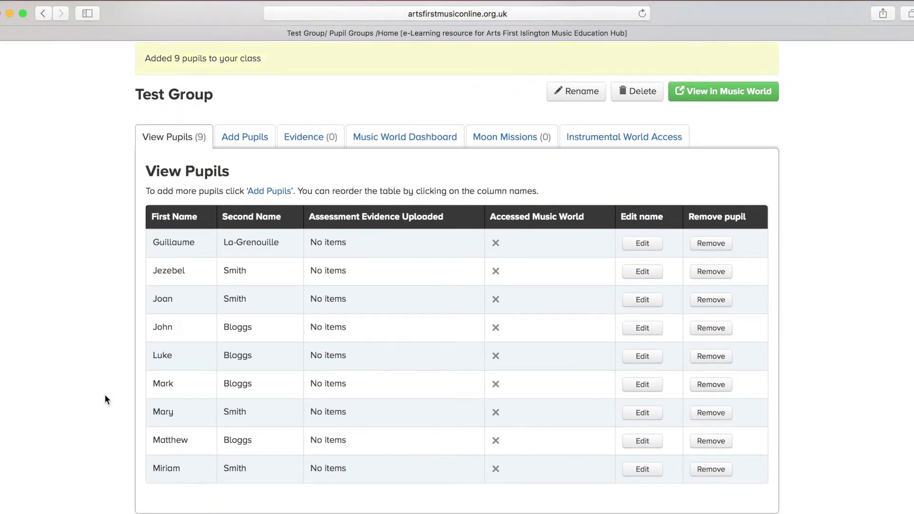
{"action": "left_click", "coordinate": [412, 137]}
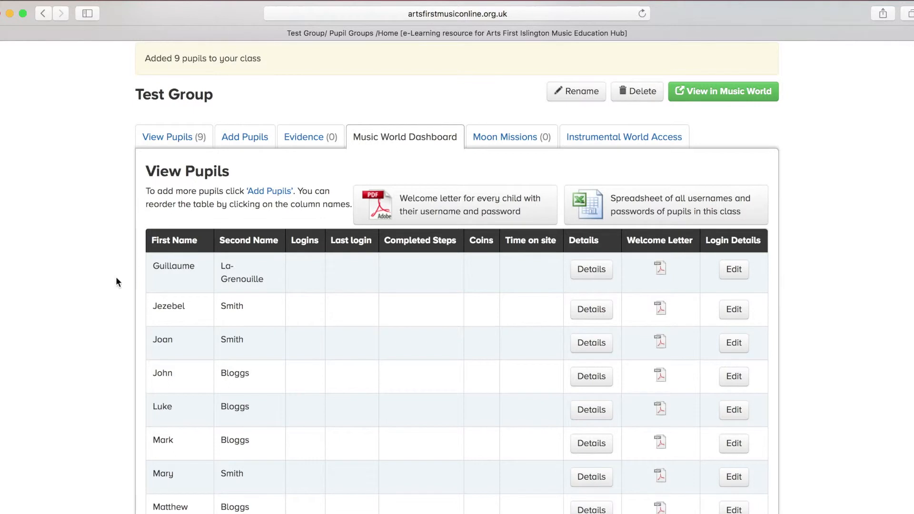
Step: Open the welcome letter PDF for the first pupil in the table, read through it, and close it
{"action": "scroll", "coordinate": [116, 278], "scroll_direction": "down", "scroll_amount": 4}
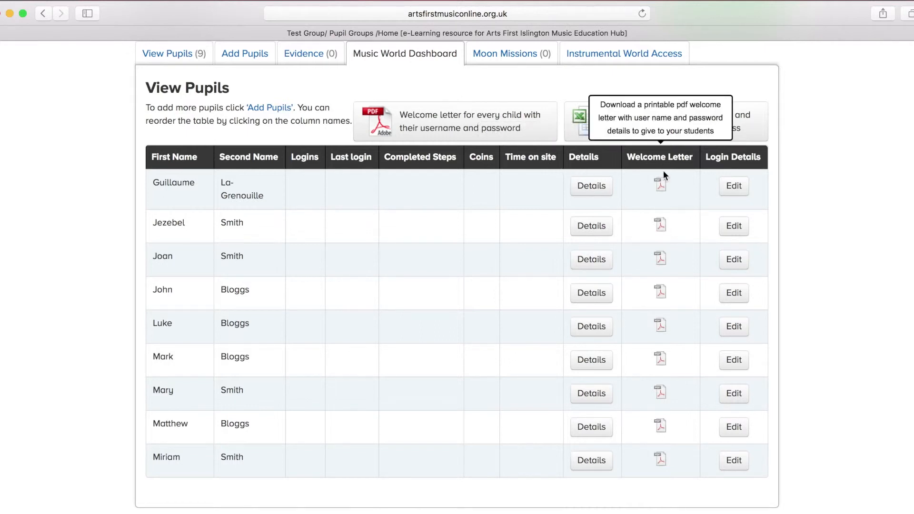
{"action": "left_click", "coordinate": [660, 185]}
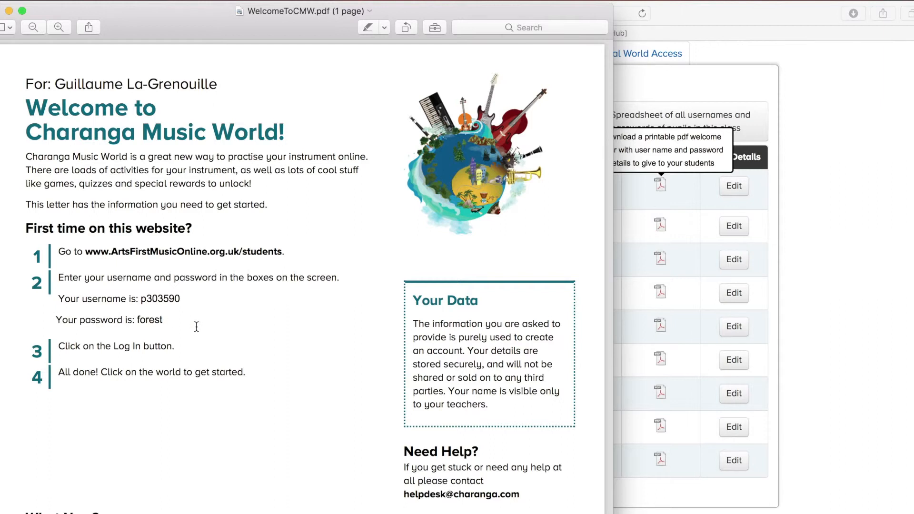
{"action": "scroll", "coordinate": [196, 326], "scroll_direction": "down", "scroll_amount": 10}
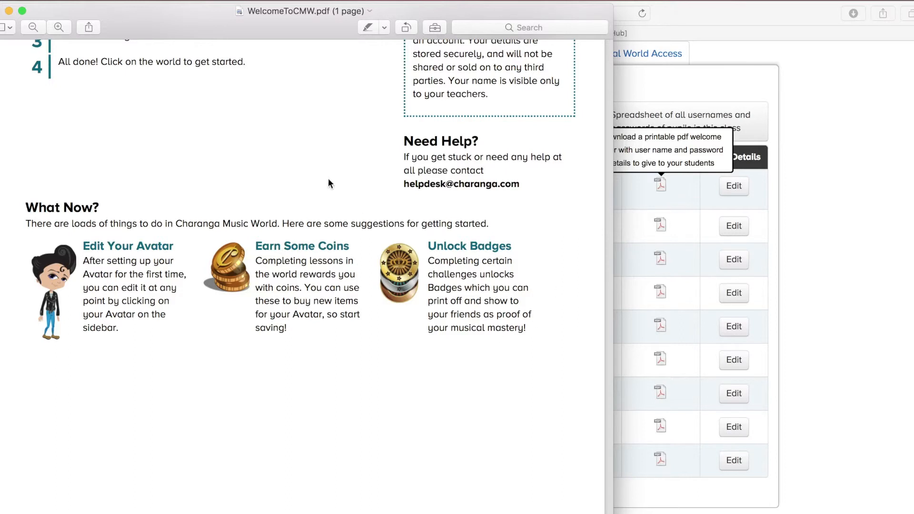
{"action": "scroll", "coordinate": [328, 180], "scroll_direction": "up", "scroll_amount": 10}
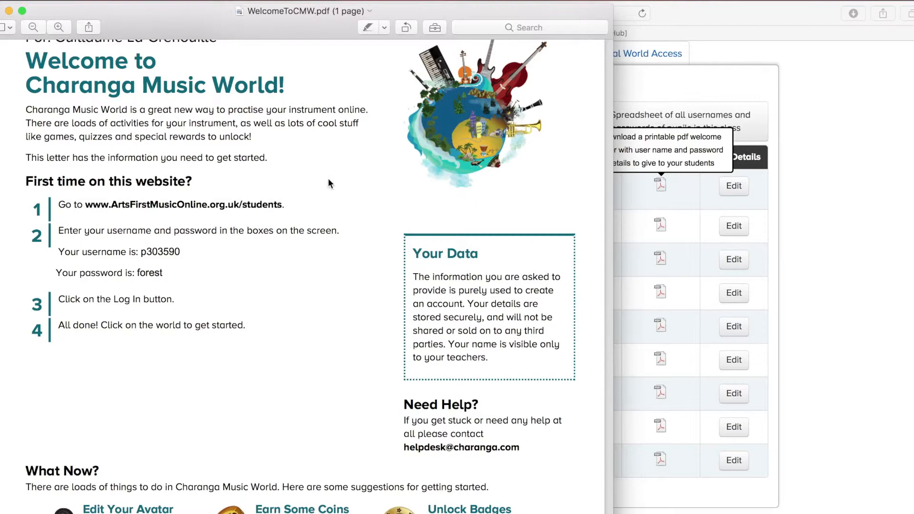
{"action": "scroll", "coordinate": [328, 179], "scroll_direction": "up", "scroll_amount": 3}
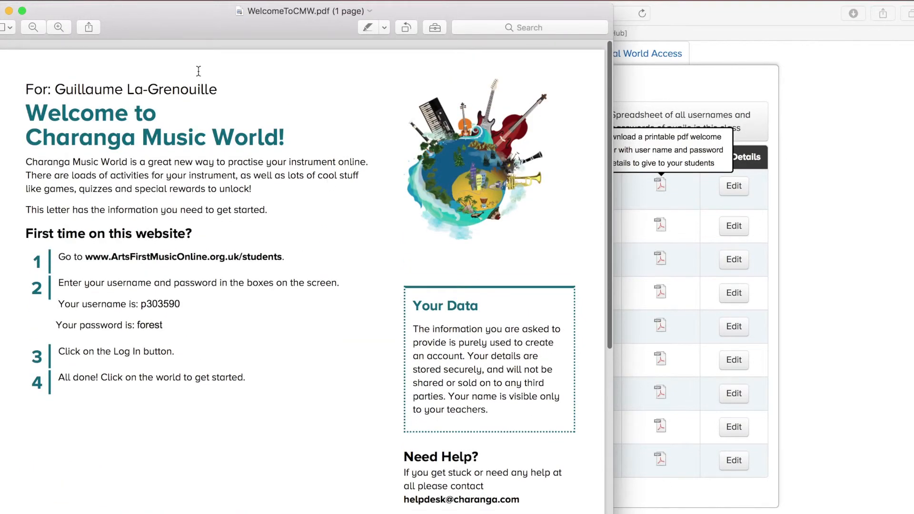
{"action": "left_click", "coordinate": [8, 10]}
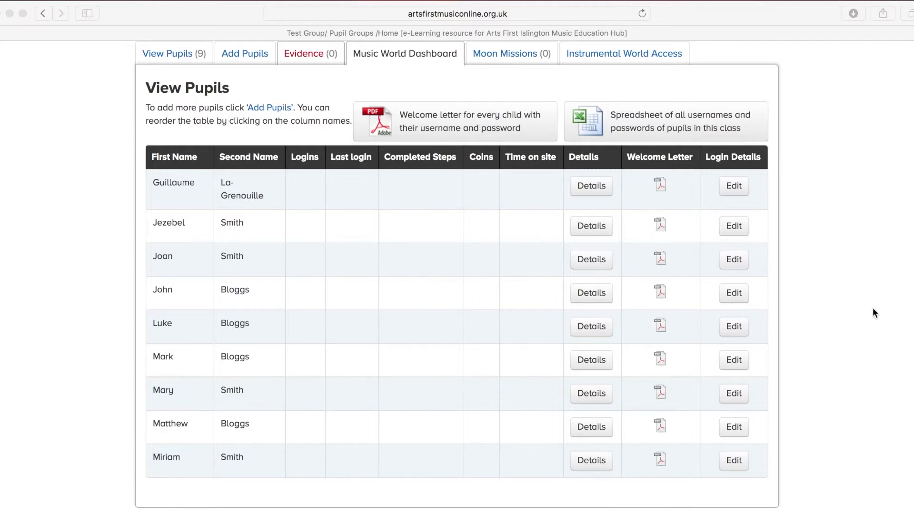
Step: Go to the Music Professional home page and switch the programme to Charanga Musical School
{"action": "scroll", "coordinate": [874, 313], "scroll_direction": "up", "scroll_amount": 5}
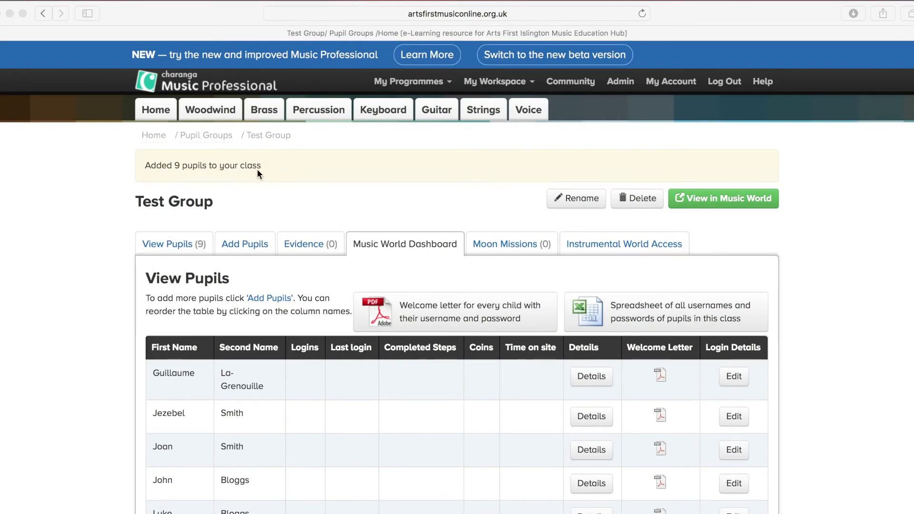
{"action": "left_click", "coordinate": [159, 113]}
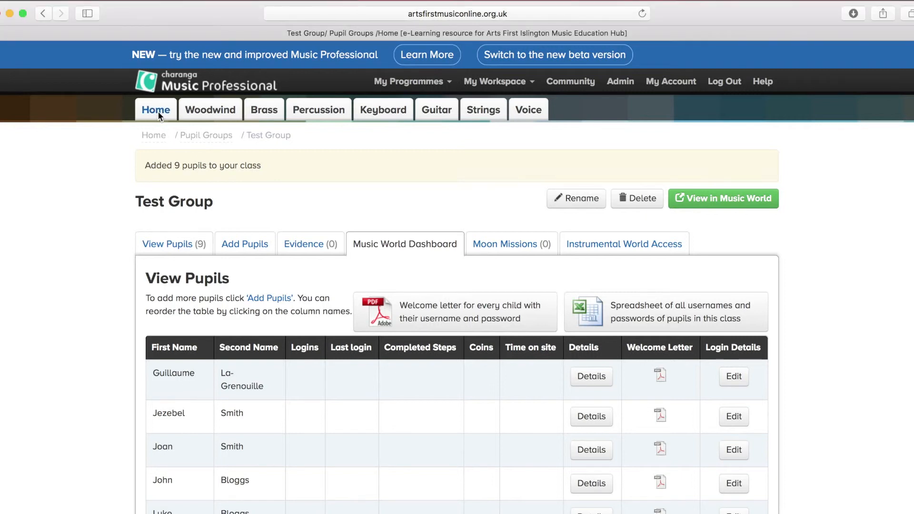
{"action": "left_click", "coordinate": [158, 110]}
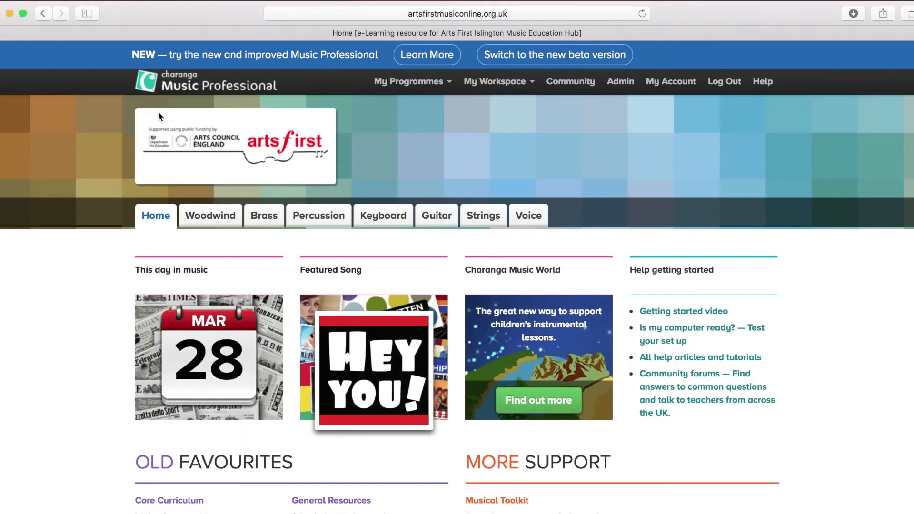
{"action": "left_click", "coordinate": [450, 84]}
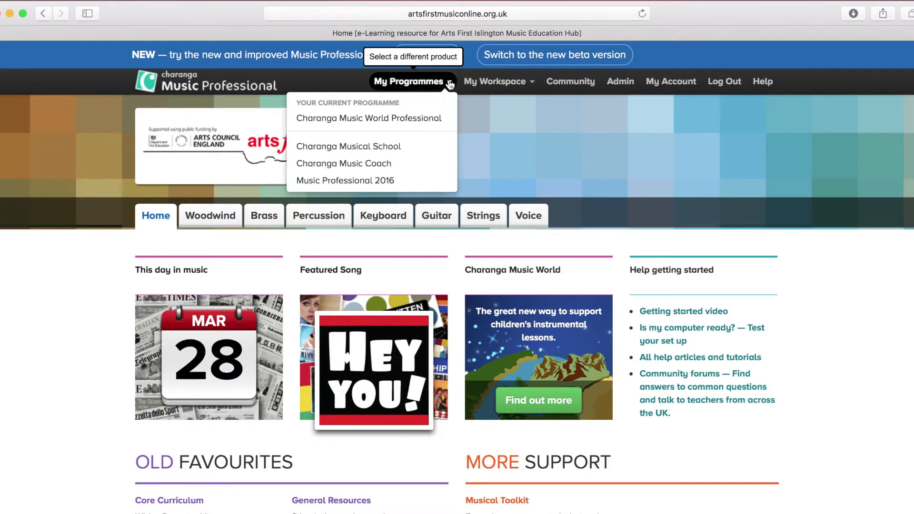
{"action": "left_click", "coordinate": [368, 148]}
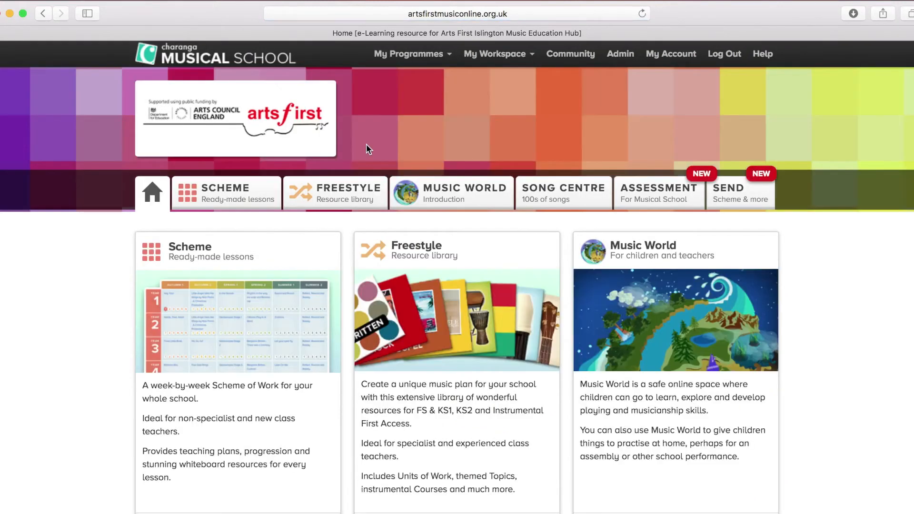
Step: Open the Scheme of ready-made lessons and go to the Year 4 Autumn 1 unit, Mamma Mia
{"action": "scroll", "coordinate": [117, 298], "scroll_direction": "down", "scroll_amount": 2}
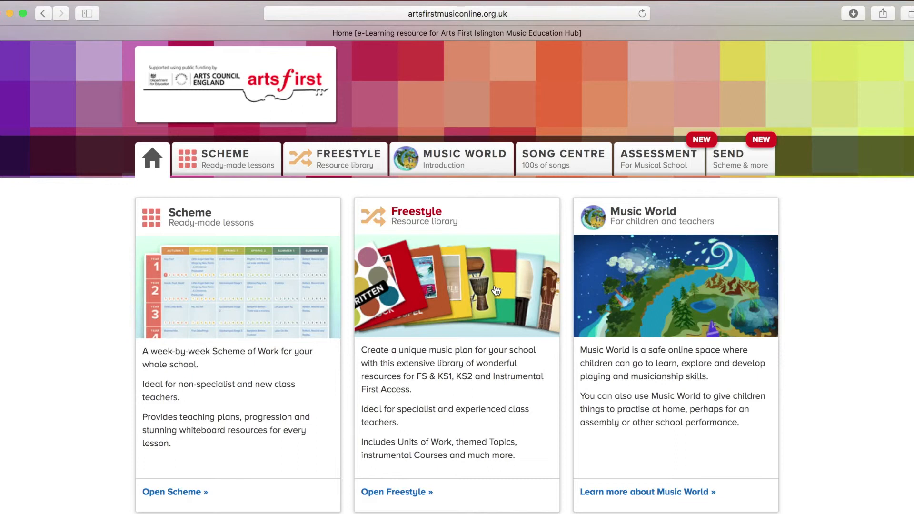
{"action": "scroll", "coordinate": [495, 290], "scroll_direction": "down", "scroll_amount": 1}
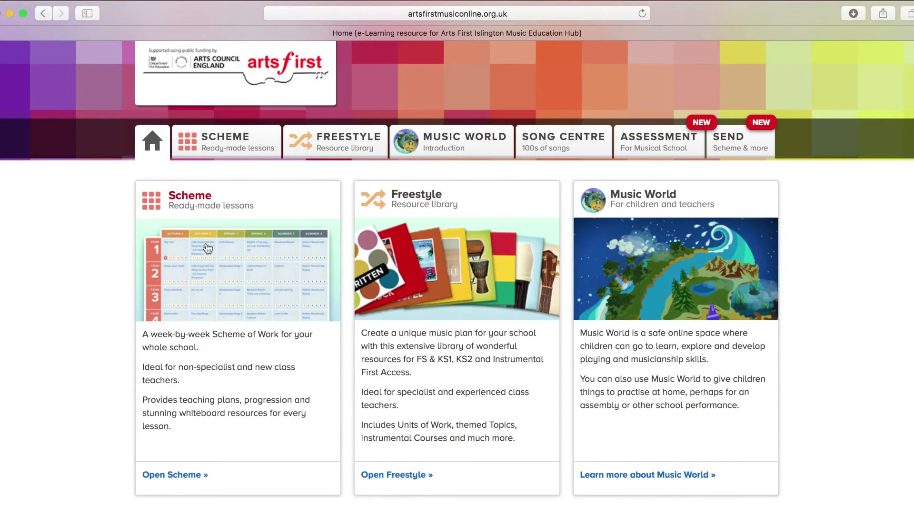
{"action": "left_click", "coordinate": [175, 475]}
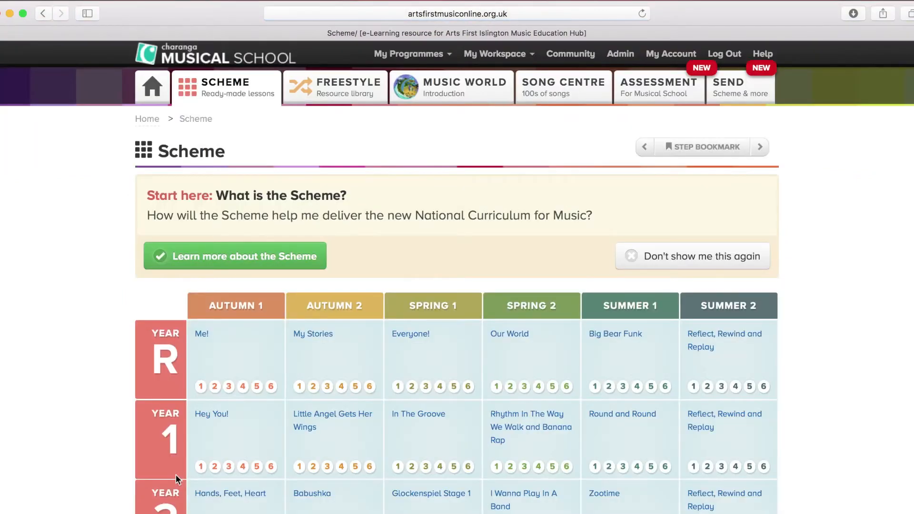
{"action": "scroll", "coordinate": [1, 402], "scroll_direction": "down", "scroll_amount": 1}
{"action": "scroll", "coordinate": [1, 402], "scroll_direction": "down", "scroll_amount": 10}
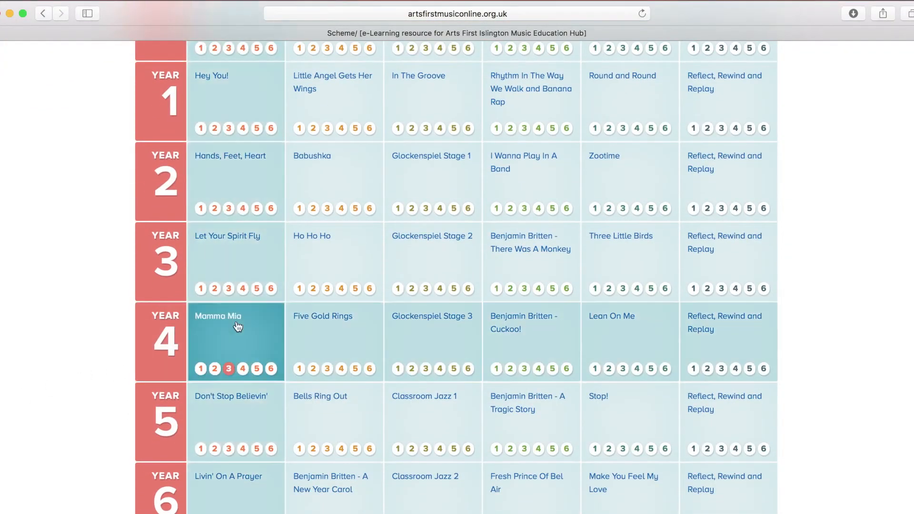
{"action": "left_click", "coordinate": [229, 323]}
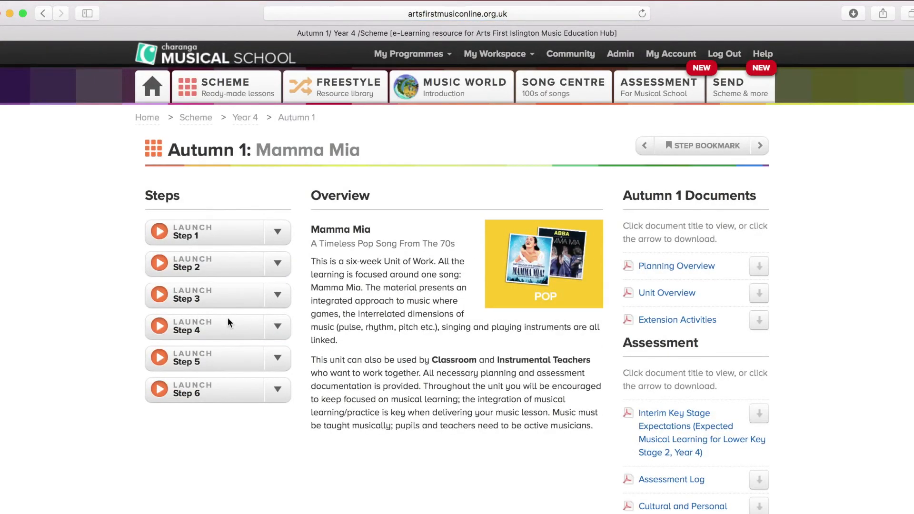
Step: Launch Step 1 of the Mamma Mia unit and open the resource Mamma Mia by ABBA: Learn to sing the song
{"action": "left_click", "coordinate": [199, 245]}
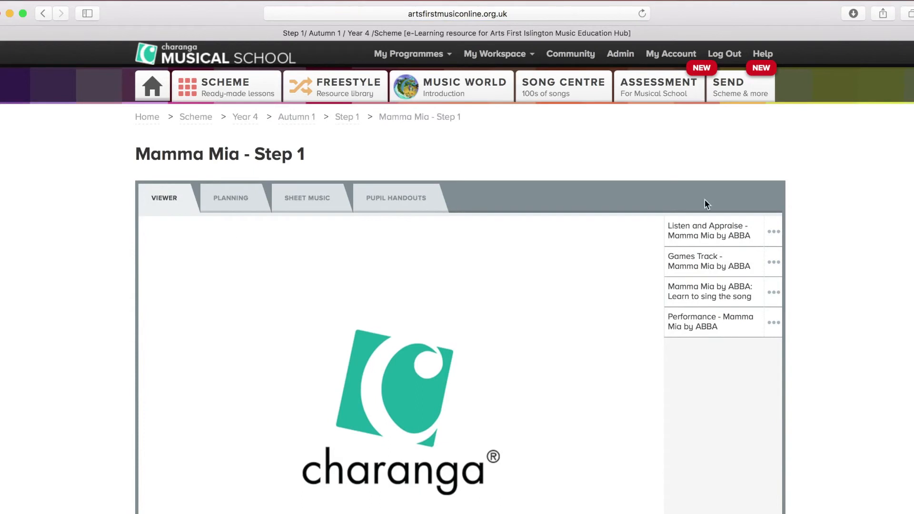
{"action": "left_click", "coordinate": [701, 288]}
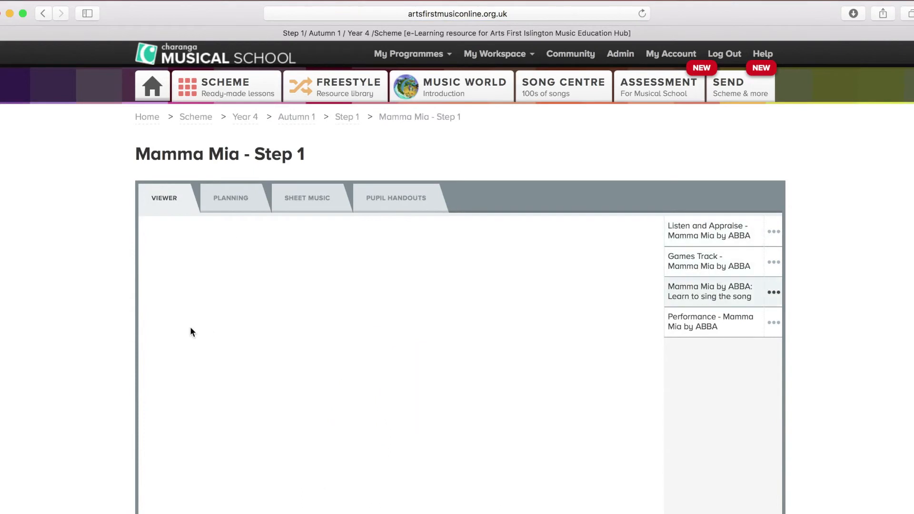
{"action": "scroll", "coordinate": [118, 318], "scroll_direction": "down", "scroll_amount": 3}
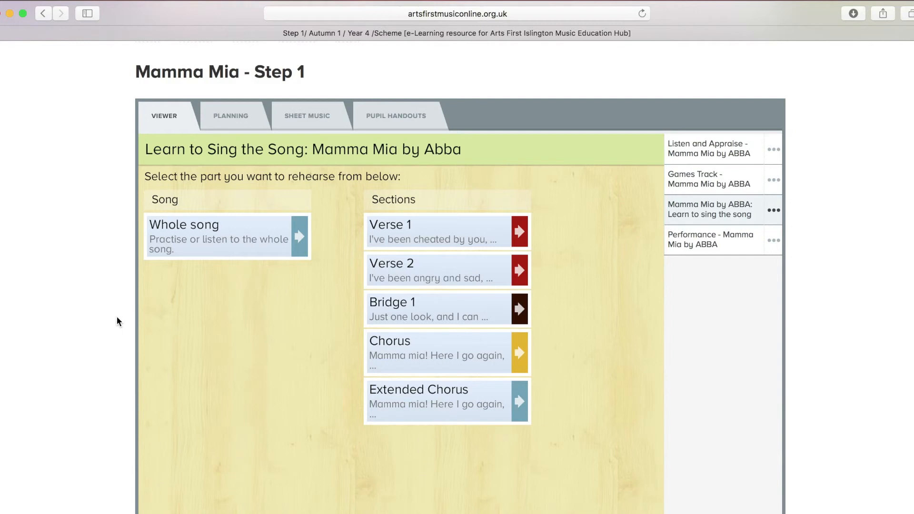
Step: Share the Mamma Mia - Step 1 lesson with the pupil group Test Group and save
{"action": "scroll", "coordinate": [117, 319], "scroll_direction": "down", "scroll_amount": 3}
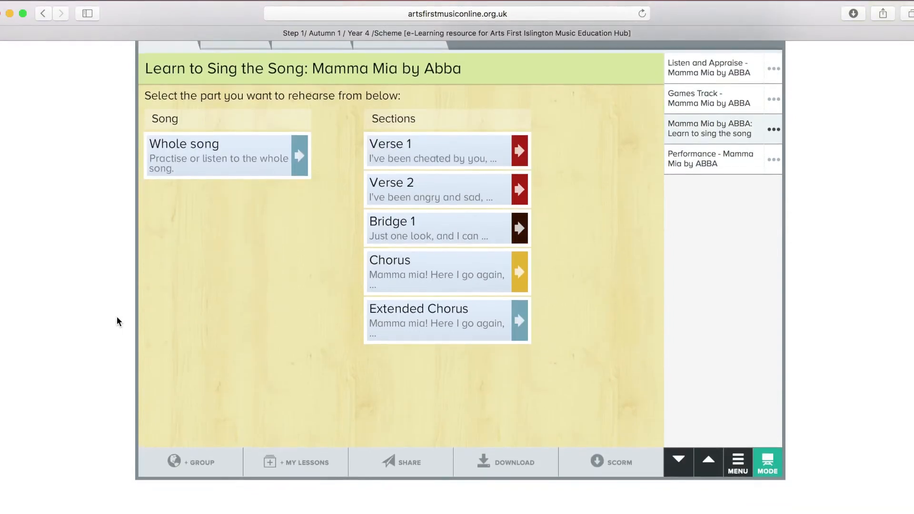
{"action": "scroll", "coordinate": [117, 318], "scroll_direction": "up", "scroll_amount": 2}
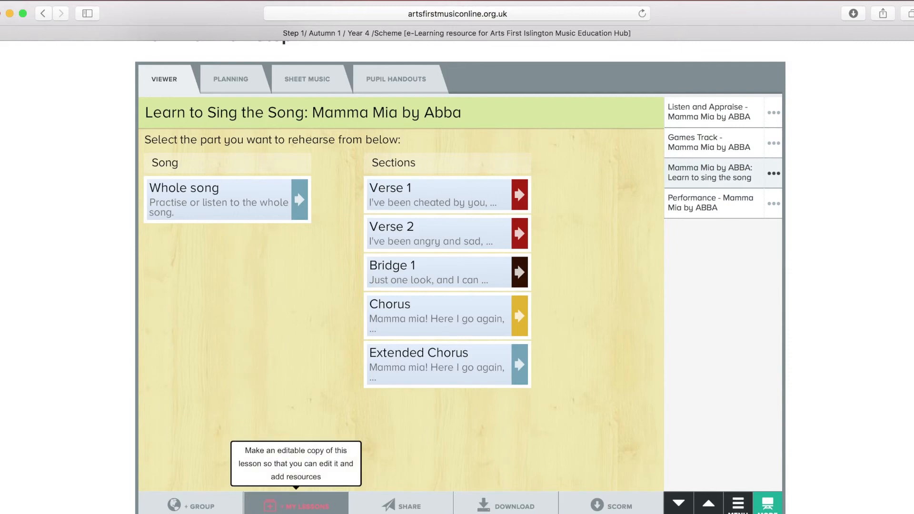
{"action": "left_click", "coordinate": [212, 507]}
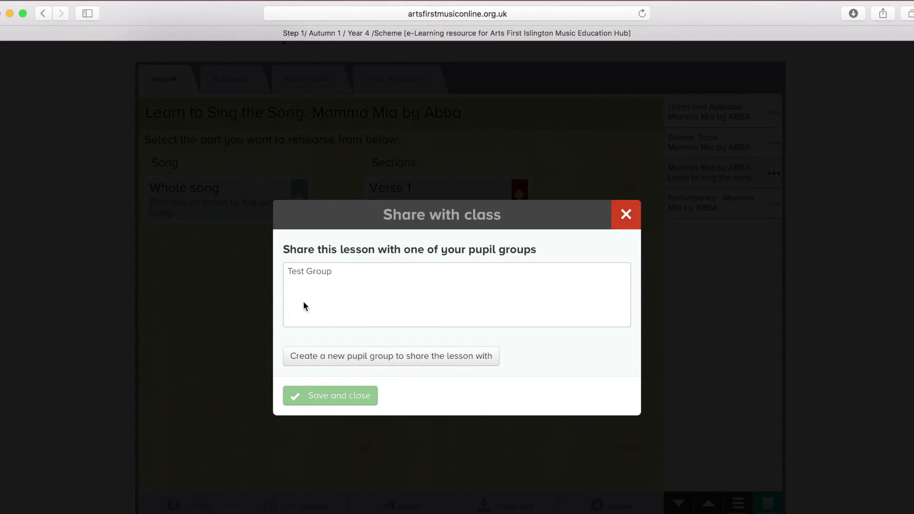
{"action": "left_click", "coordinate": [308, 272]}
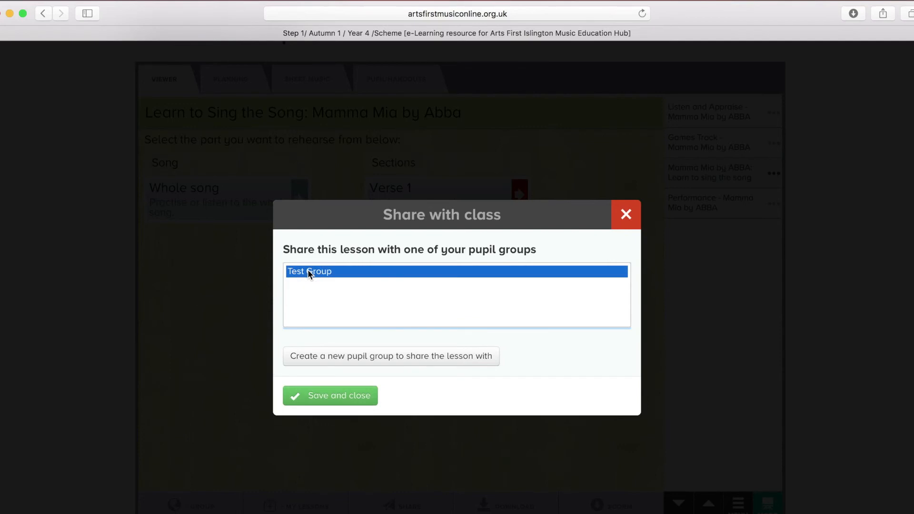
{"action": "left_click", "coordinate": [326, 400]}
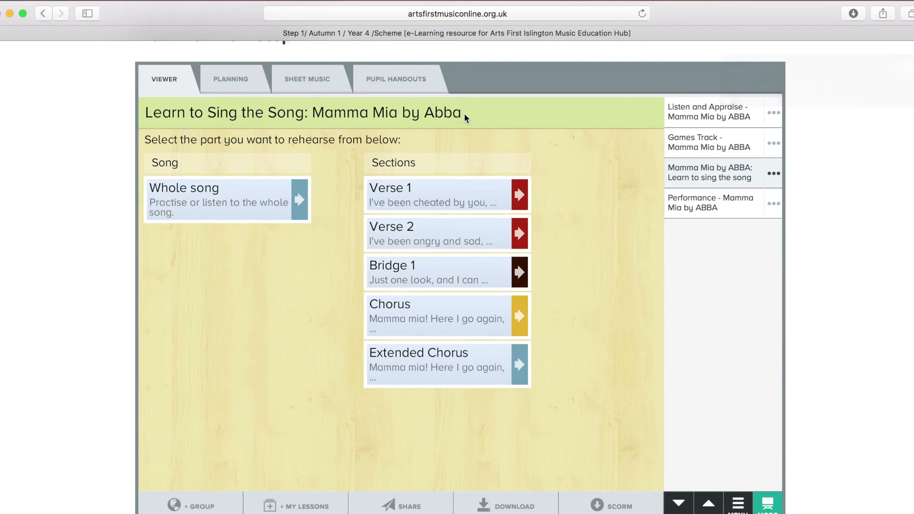
Step: Open Test Group from the workspace's pupil groups and view its Moon Missions
{"action": "scroll", "coordinate": [49, 290], "scroll_direction": "up", "scroll_amount": 1}
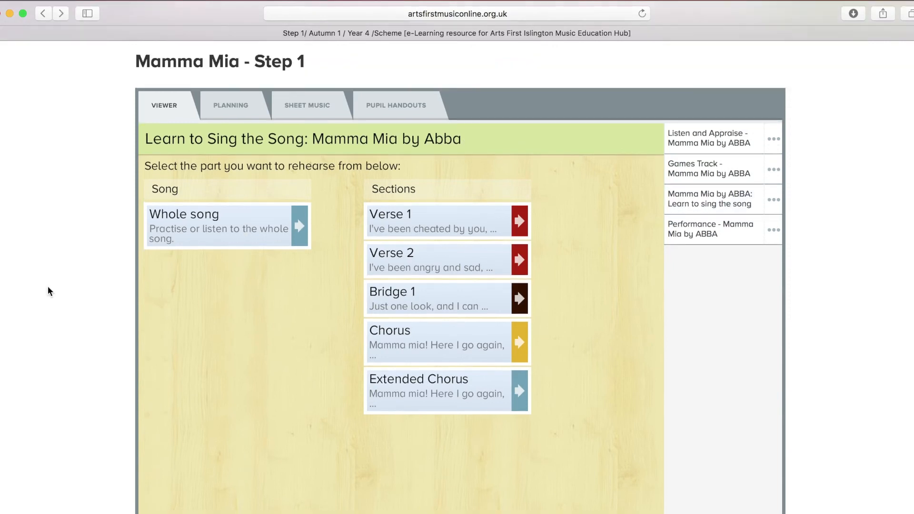
{"action": "scroll", "coordinate": [47, 290], "scroll_direction": "up", "scroll_amount": 4}
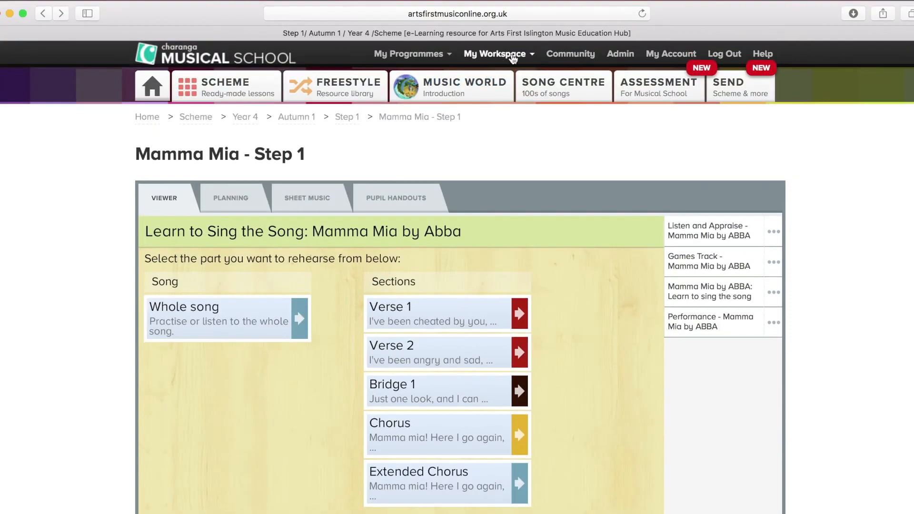
{"action": "left_click", "coordinate": [528, 56]}
{"action": "left_click", "coordinate": [445, 120]}
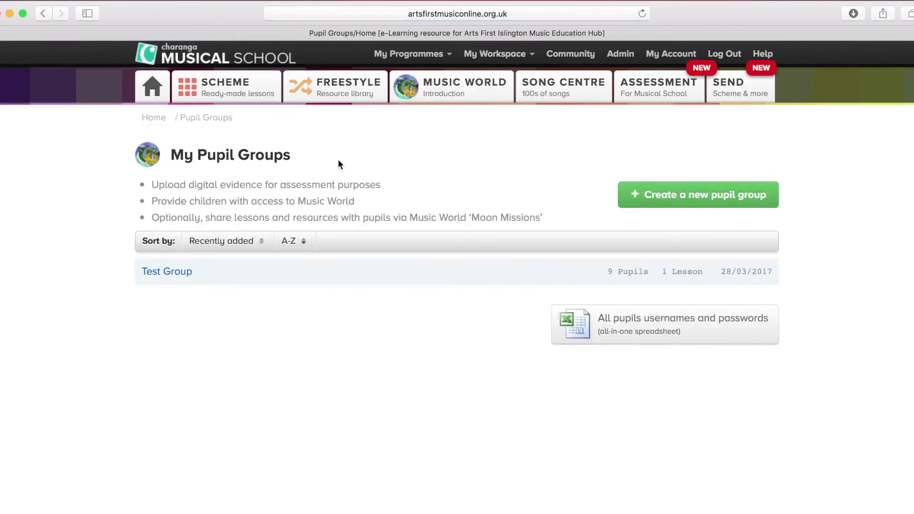
{"action": "left_click", "coordinate": [171, 273]}
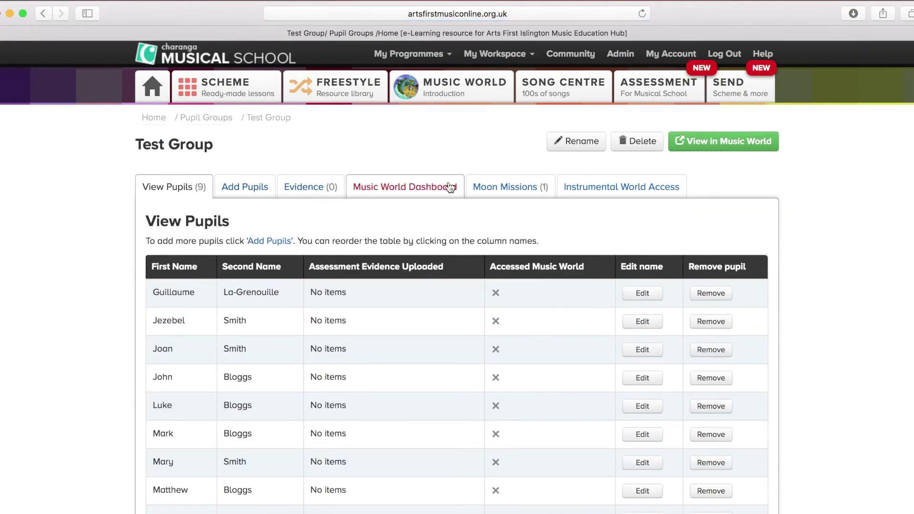
{"action": "left_click", "coordinate": [500, 188]}
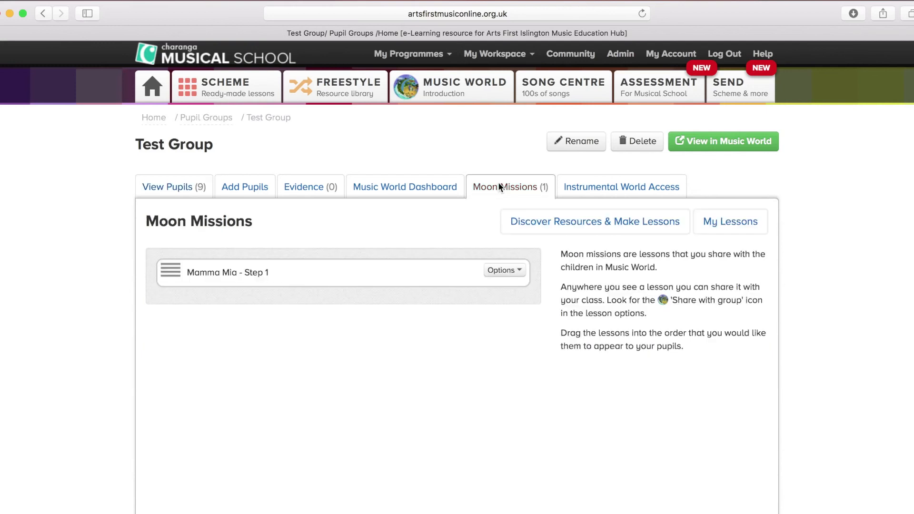